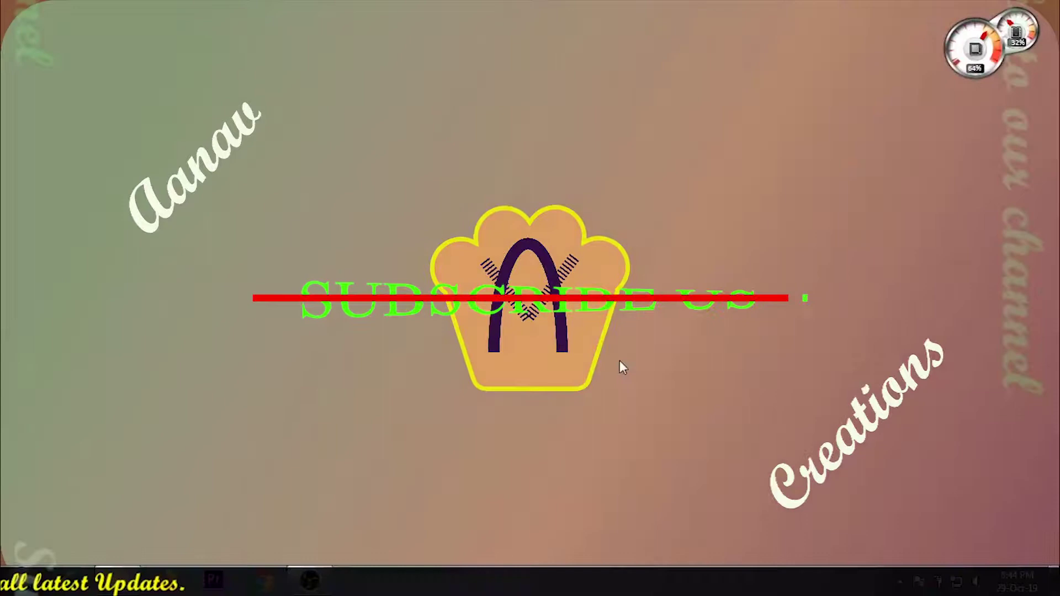
Refresh the Windows desktop twice from its context menu, then bring up the Start menu.
right_click(416, 287)
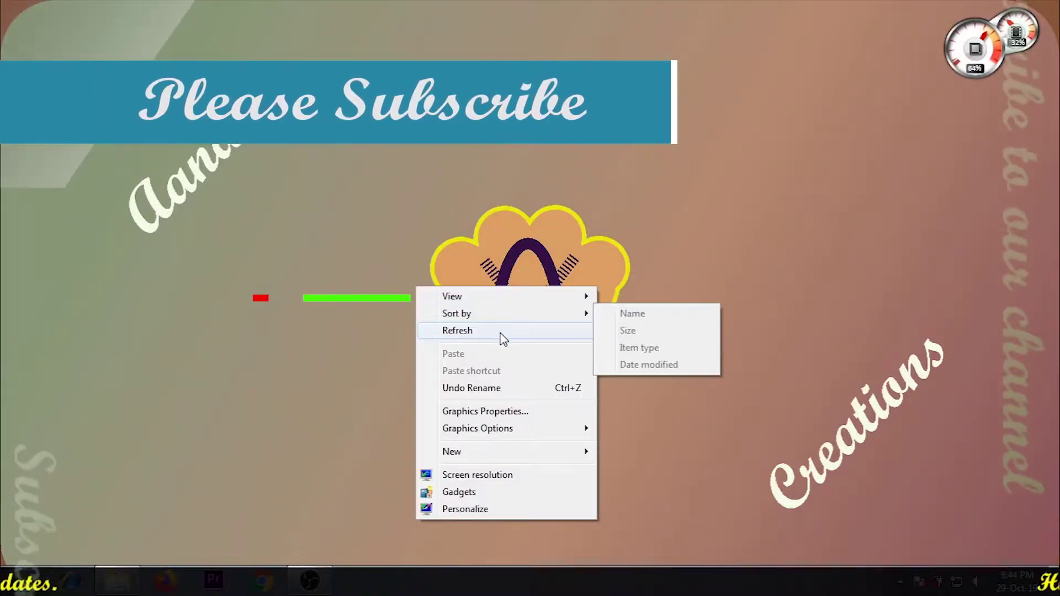
click(504, 332)
right_click(376, 220)
click(404, 268)
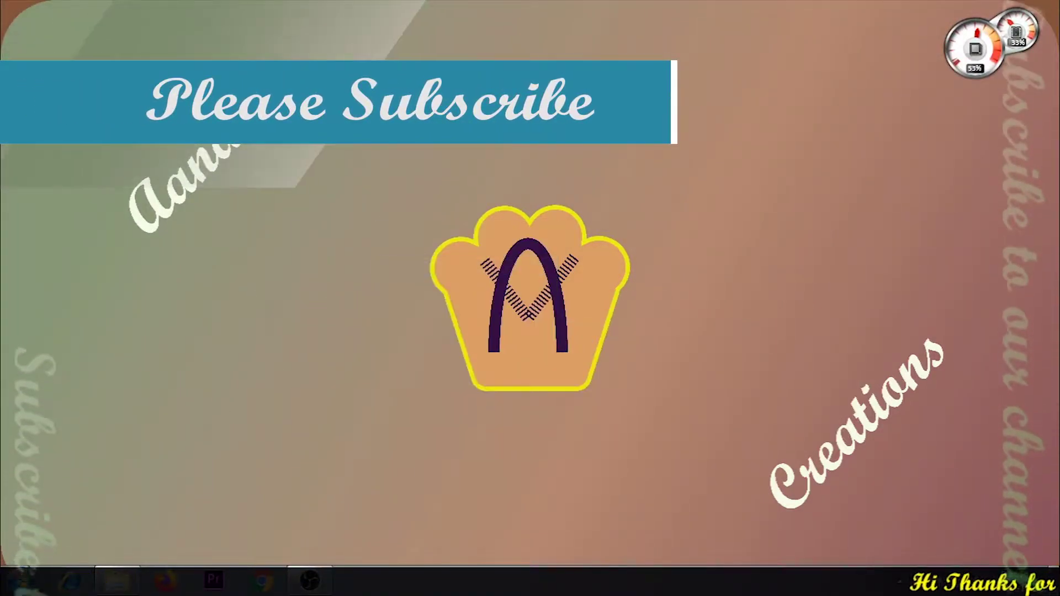
click(21, 581)
Launch PowerPoint, create a blank presentation and give slide 1 the Blank layout.
click(91, 248)
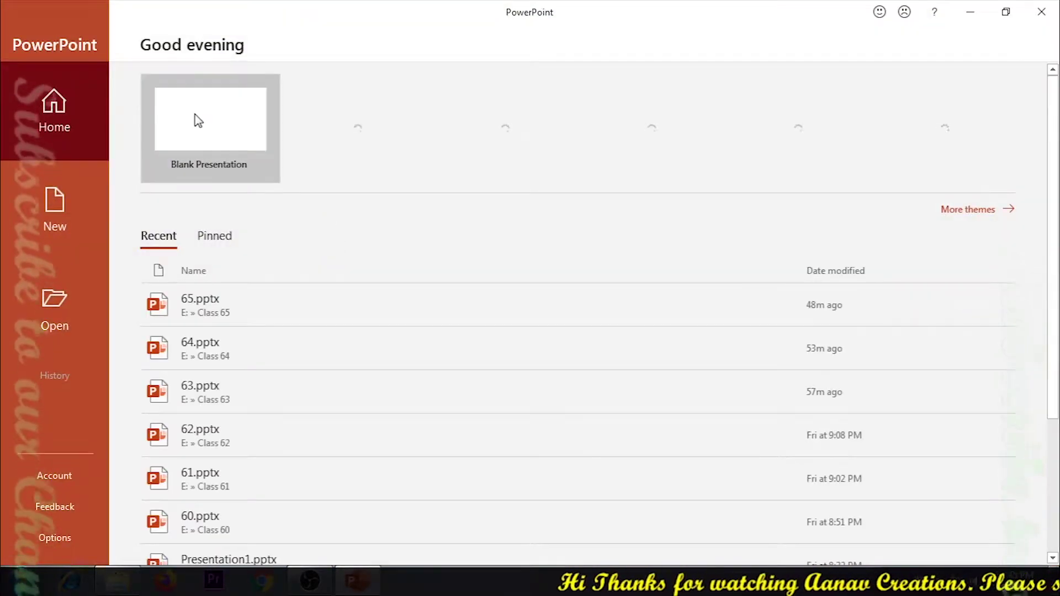
click(198, 120)
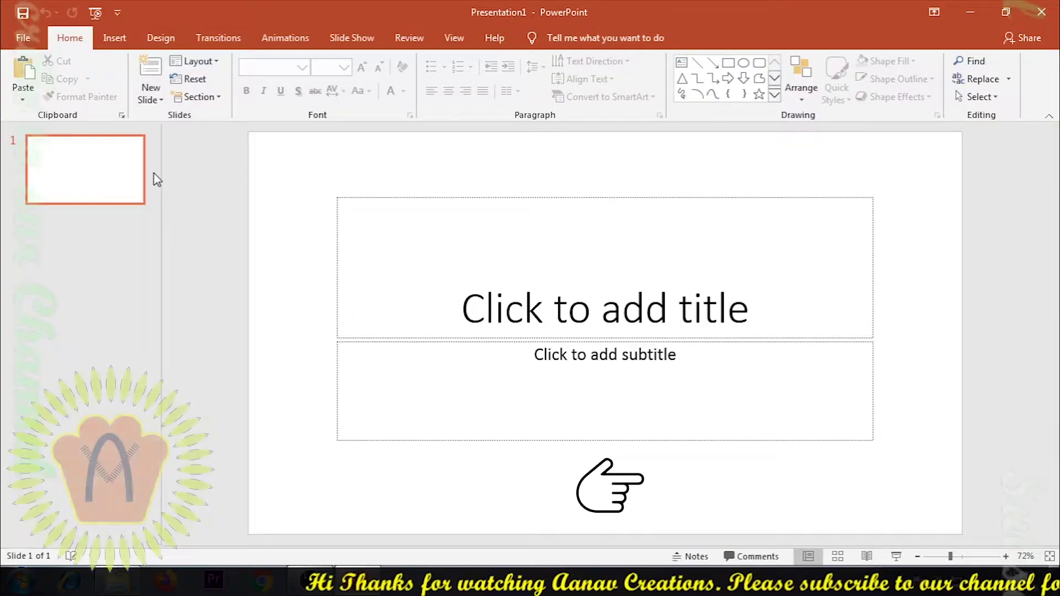
right_click(118, 173)
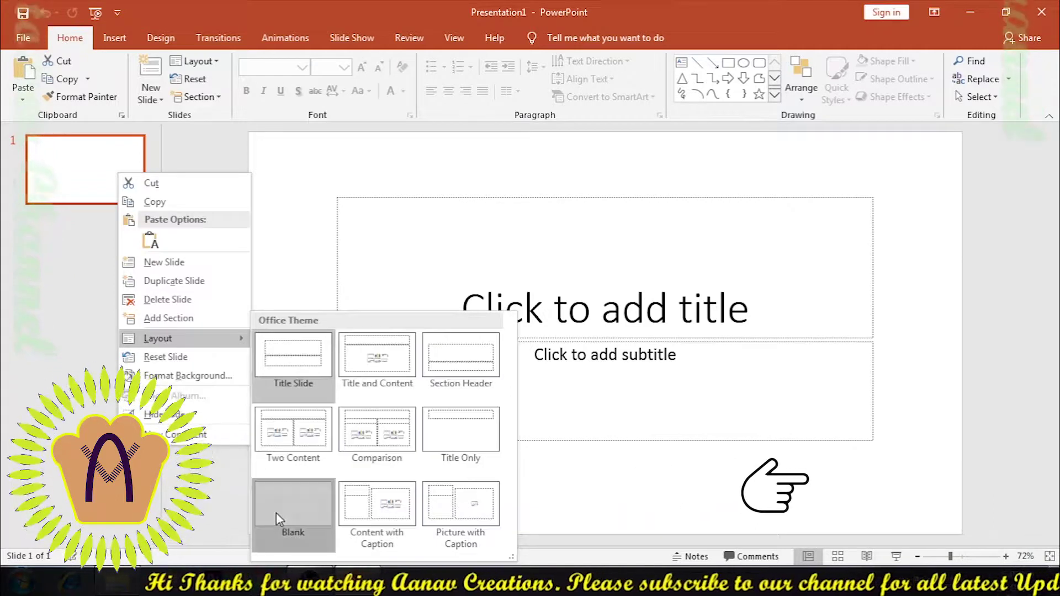
mouse_move(158, 338)
click(276, 512)
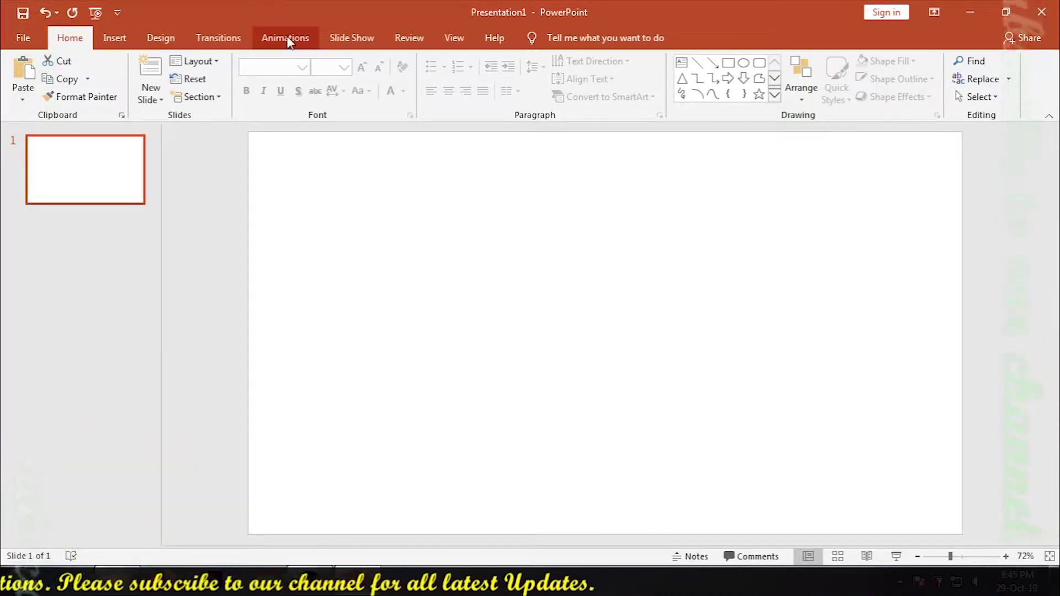
Look over the Animations and Slide Show ribbon options, then go to the File backstage view.
click(288, 40)
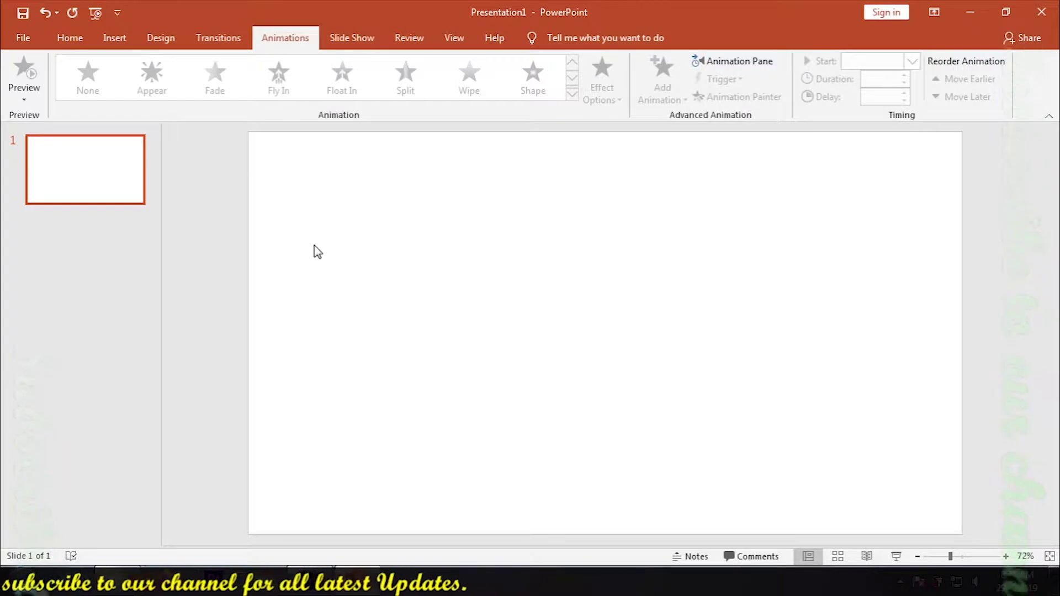
click(343, 41)
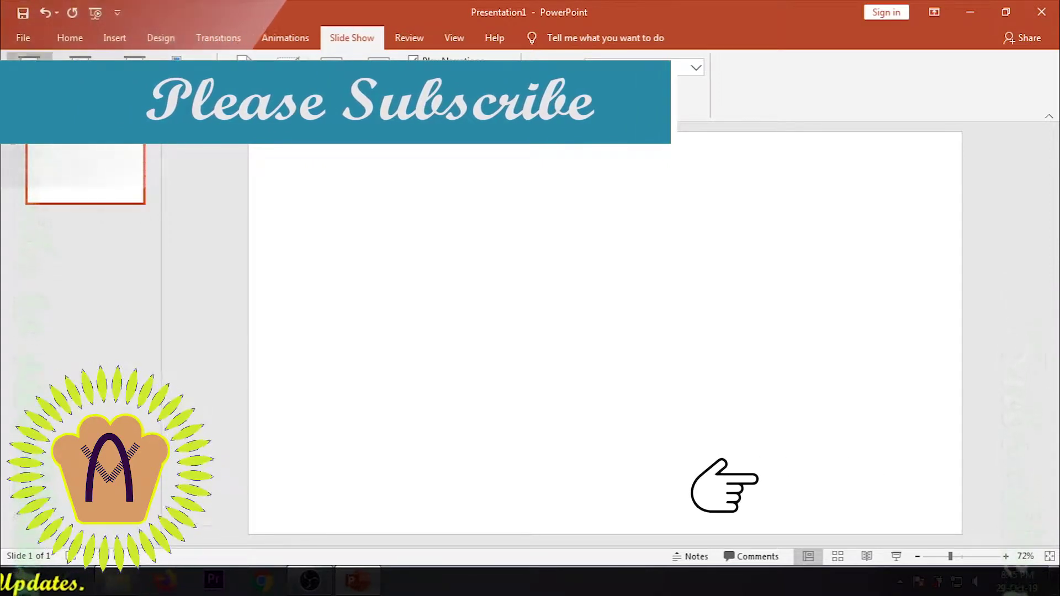
click(22, 37)
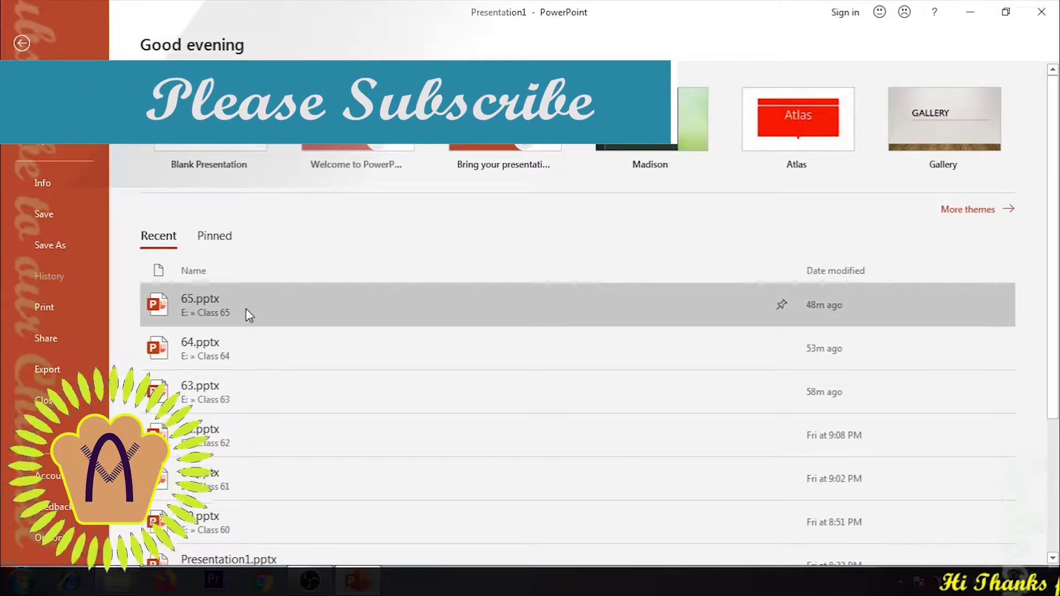
Go back to drive E:, enter the Class 51 folder and open 51.pptx.
scroll(244, 353, down, 3)
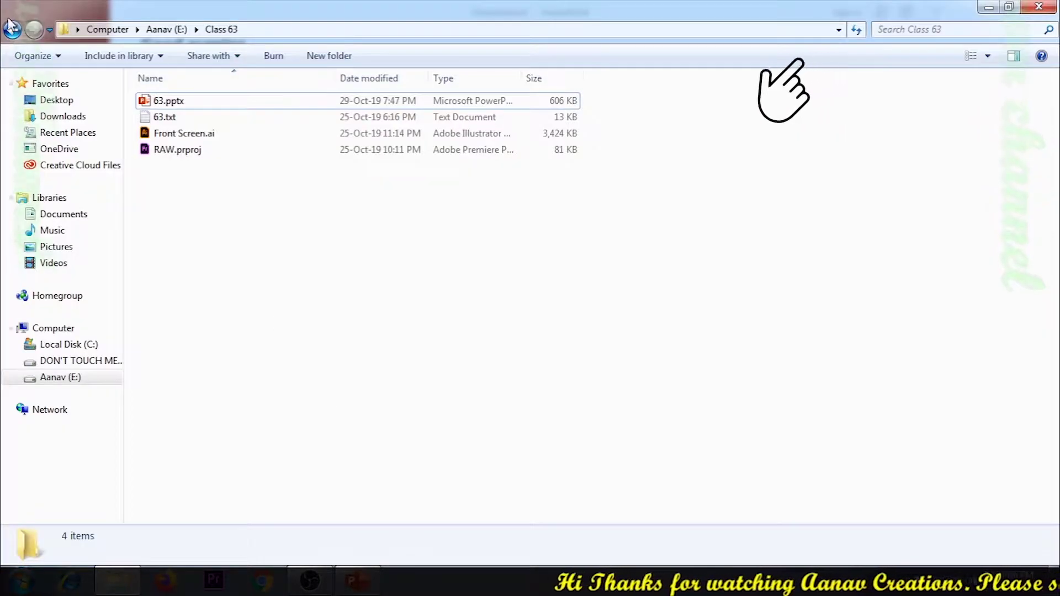
click(12, 29)
double_click(170, 114)
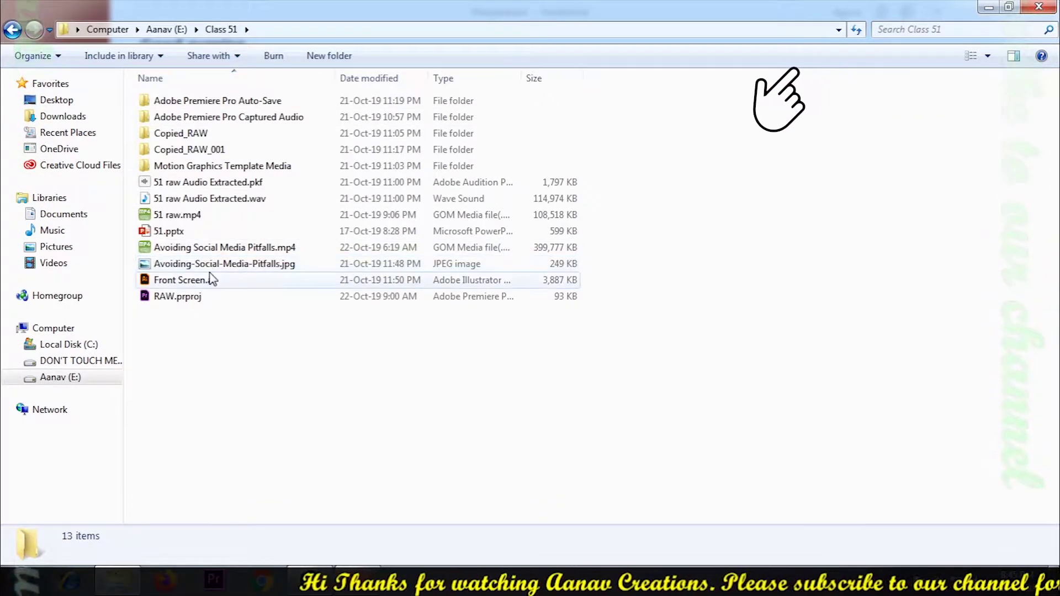
double_click(178, 231)
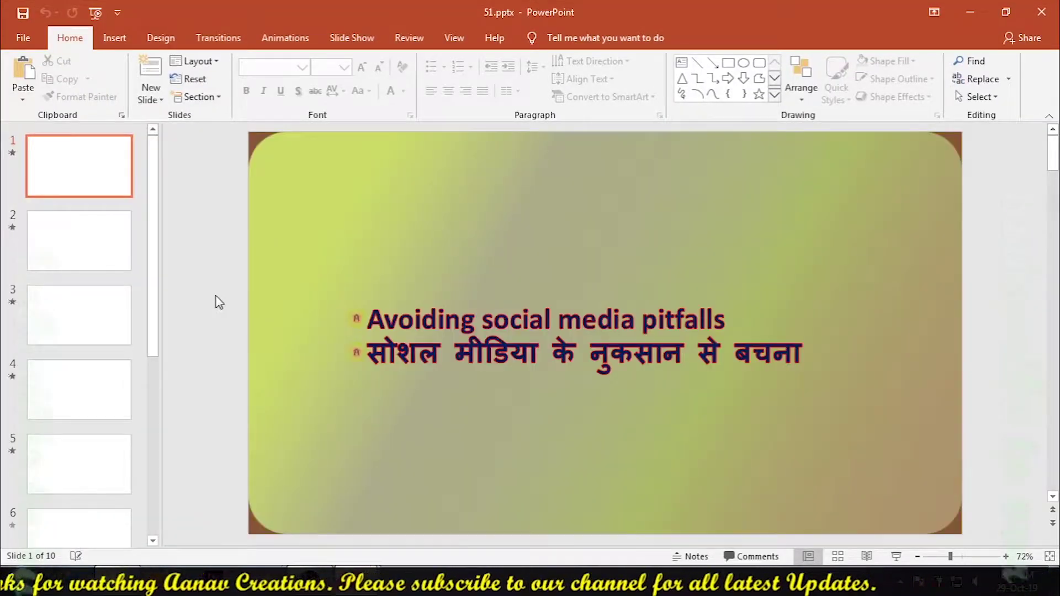
Browse the thumbnails to slide 1, show the Slide Show tab options, then select slide 5.
scroll(101, 373, down, 5)
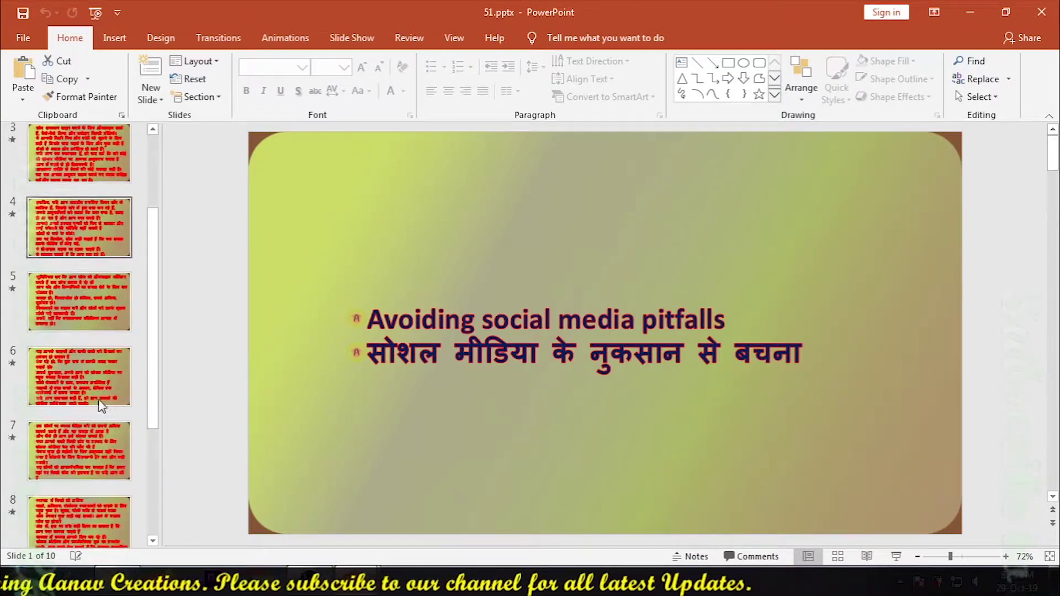
scroll(98, 400, up, 5)
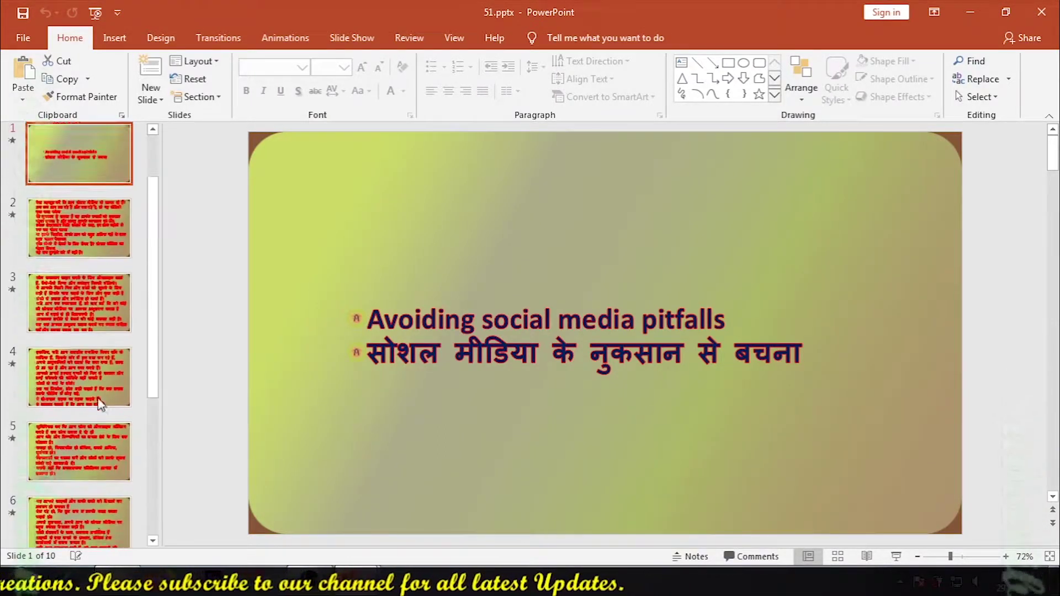
click(74, 221)
click(72, 182)
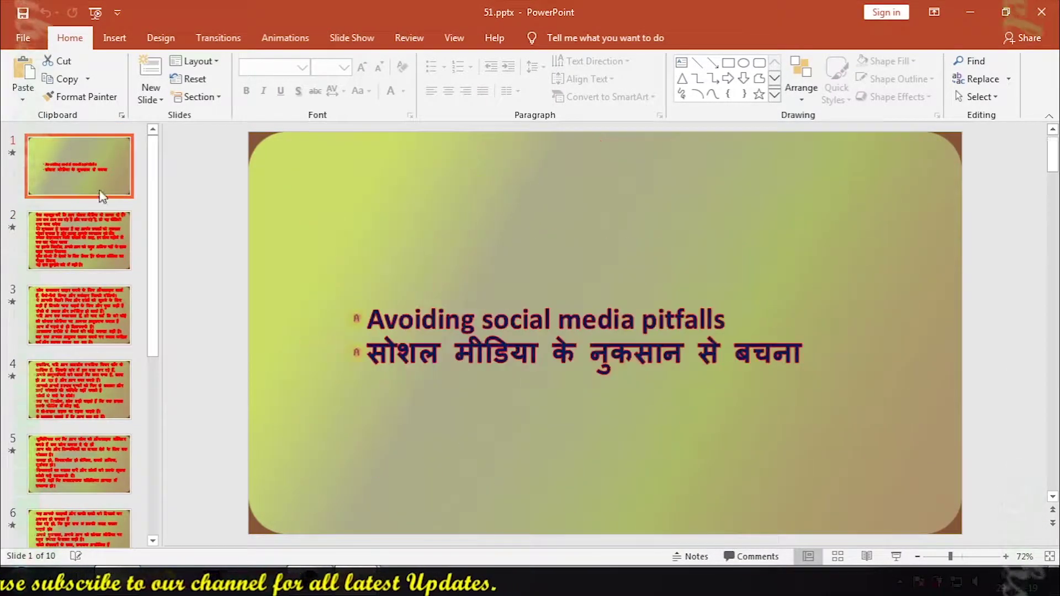
click(352, 38)
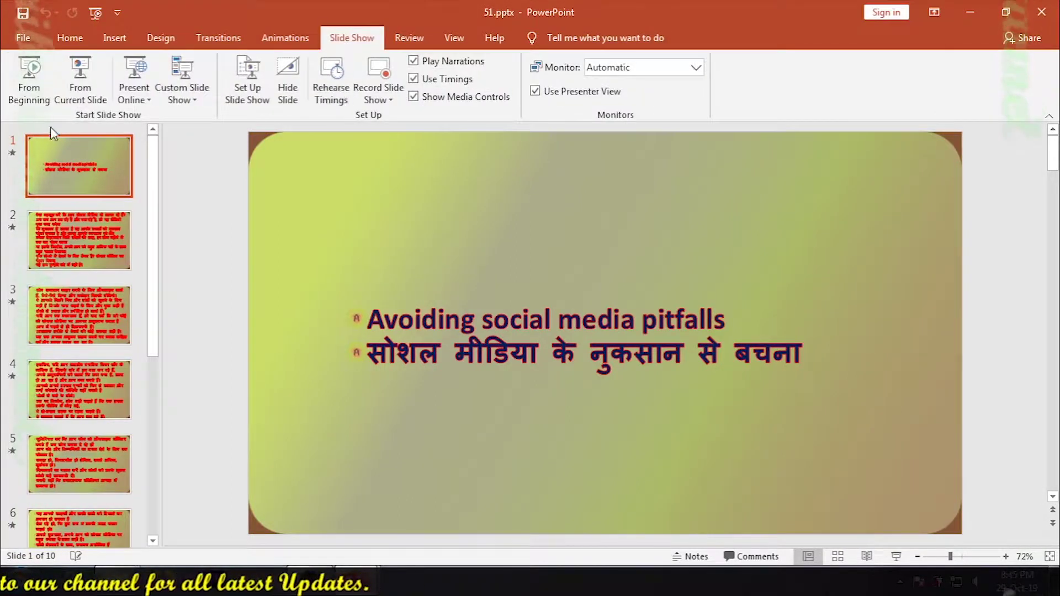
click(39, 464)
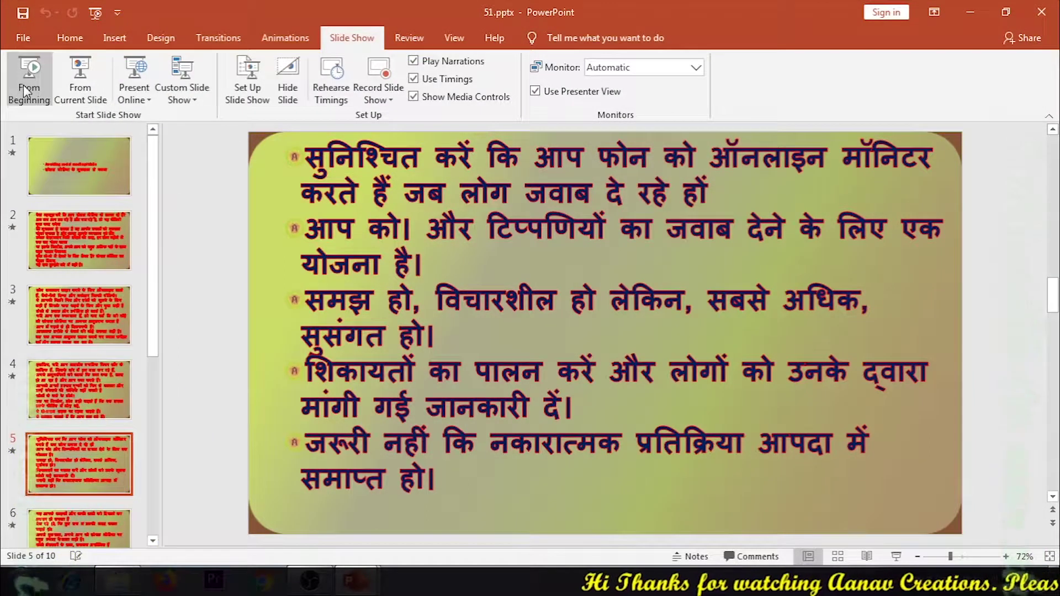
Run the show from slide 5 twice, then from the beginning, finishing on slide 4 in editing view.
click(80, 75)
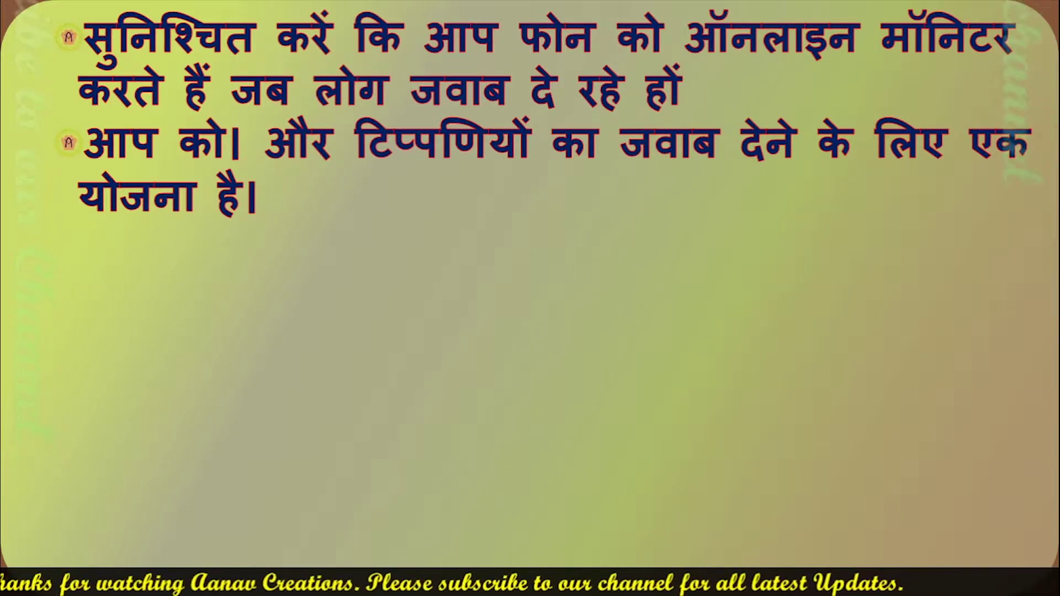
key(Escape)
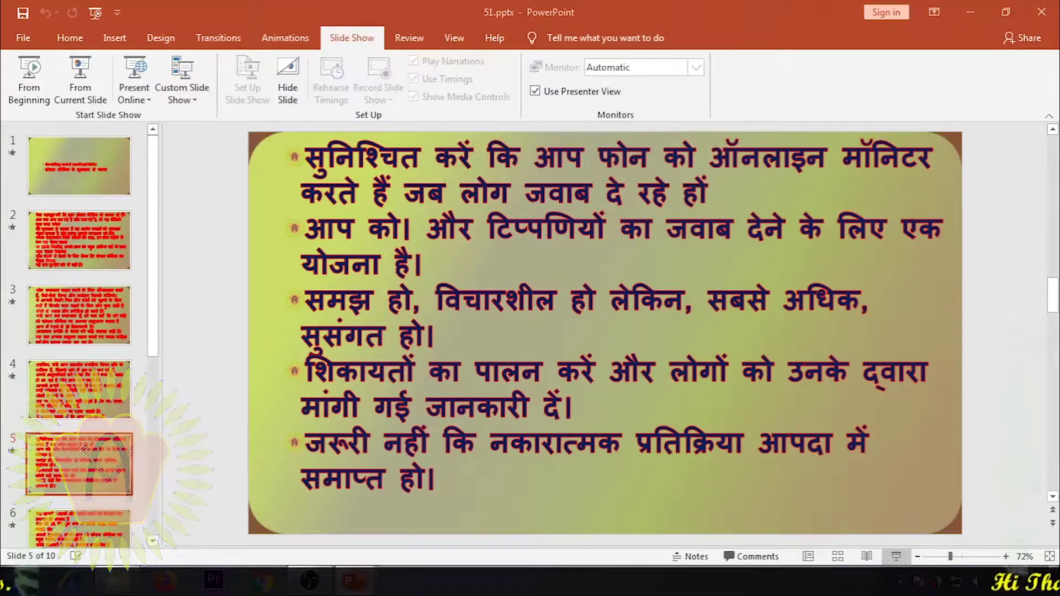
click(896, 557)
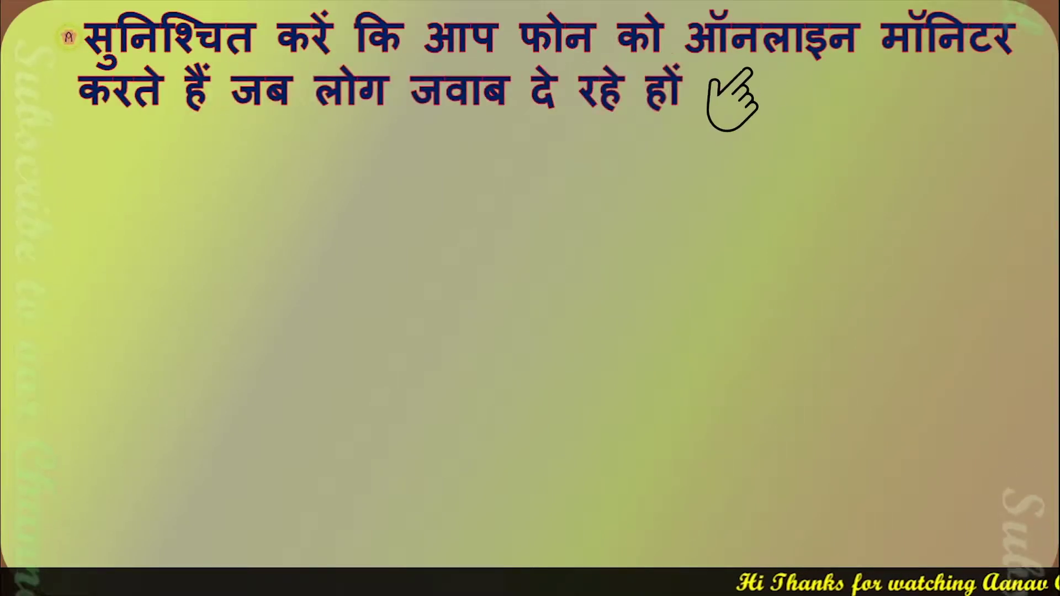
key(Escape)
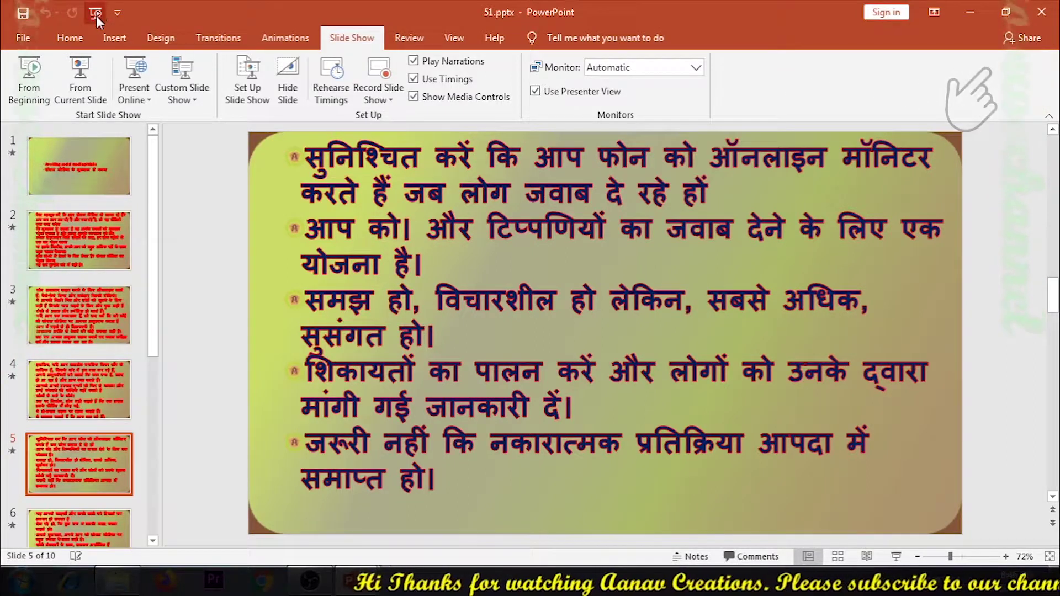
click(30, 74)
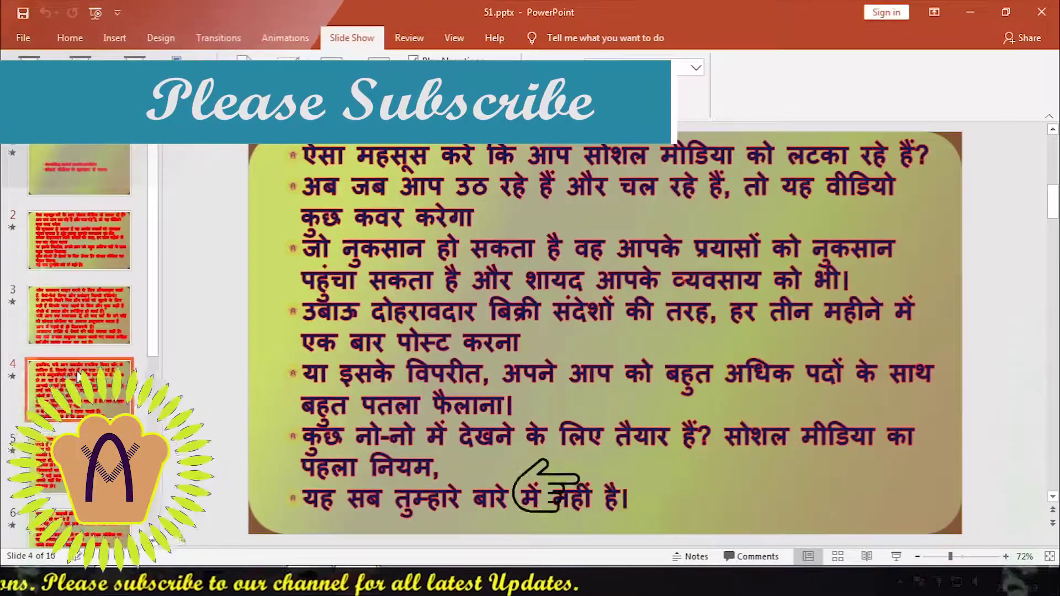
click(77, 380)
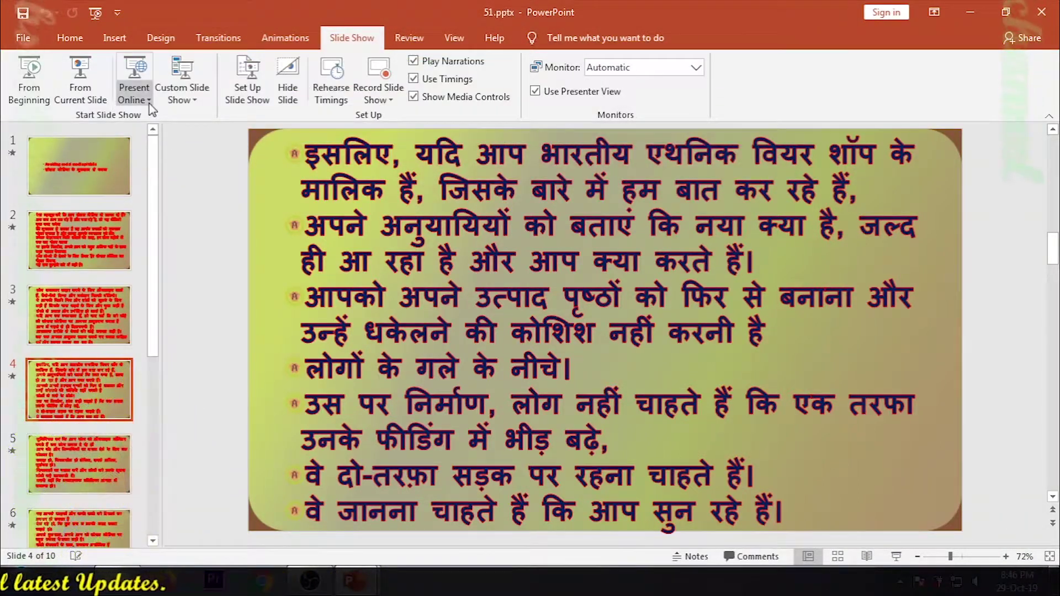
click(151, 108)
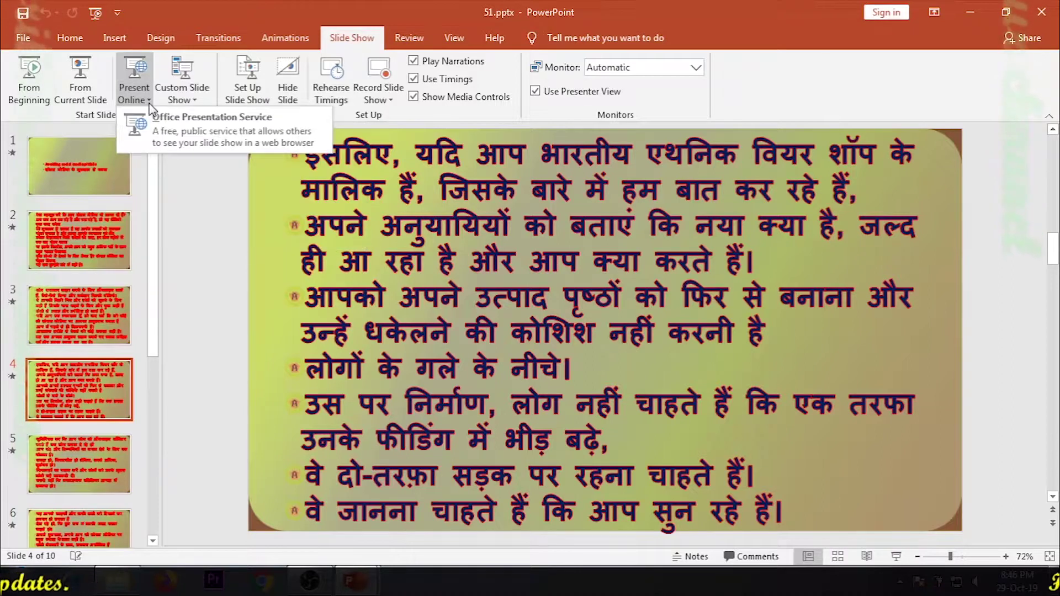
click(206, 239)
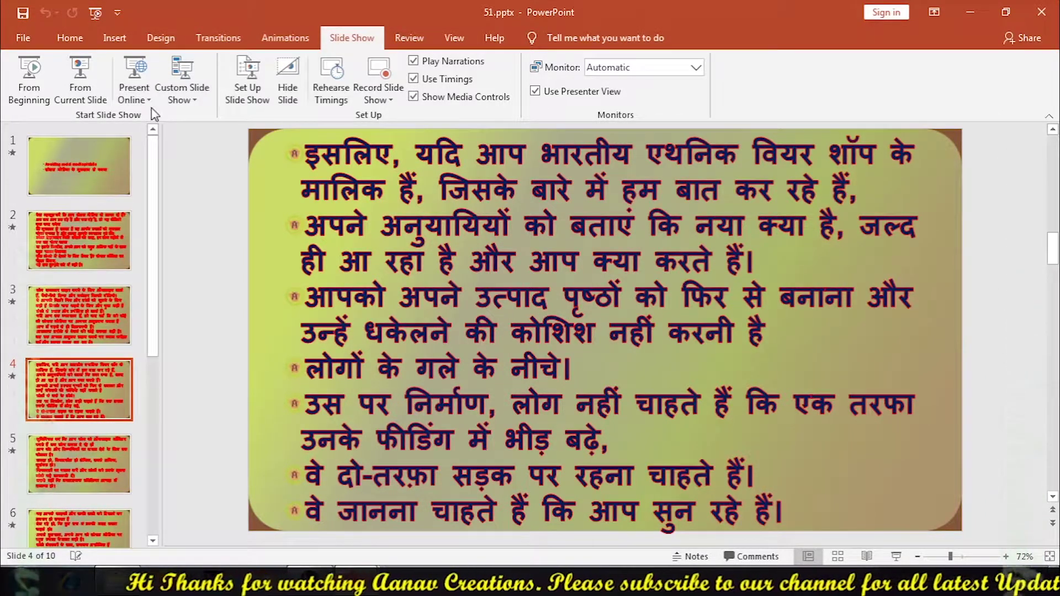
click(136, 76)
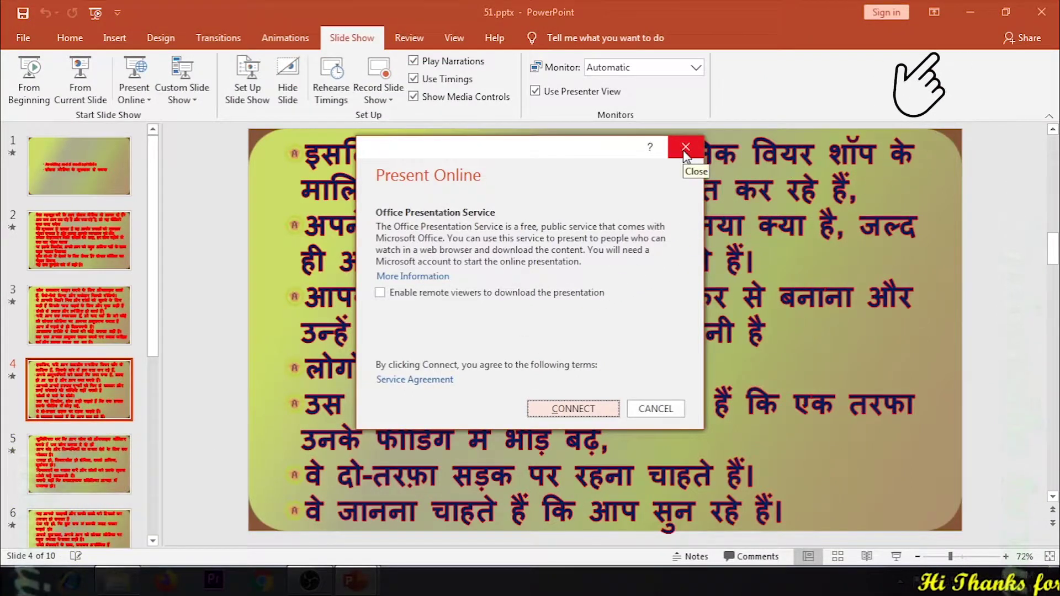
click(685, 148)
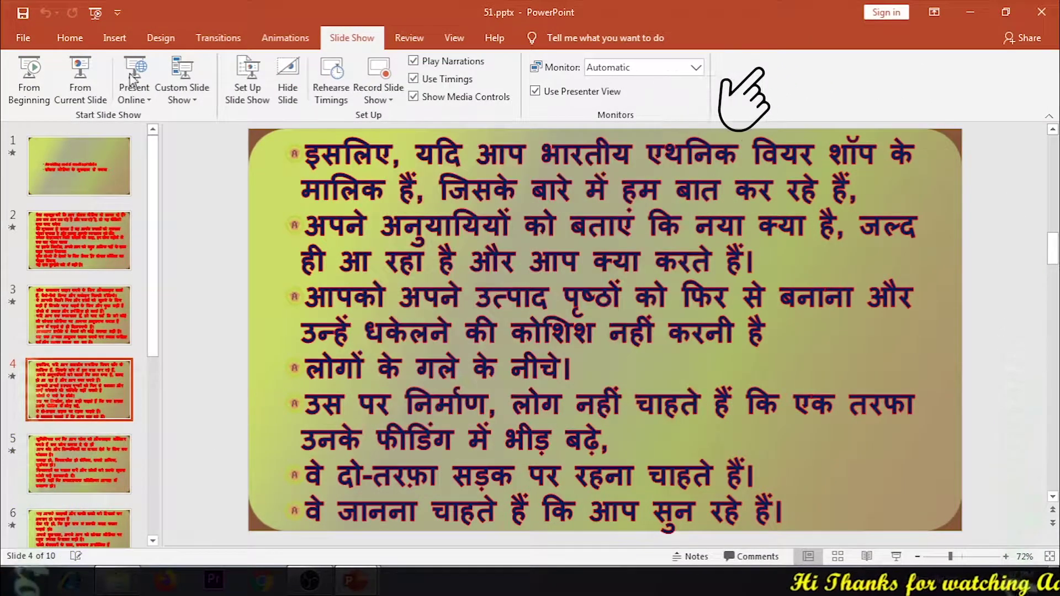
click(195, 101)
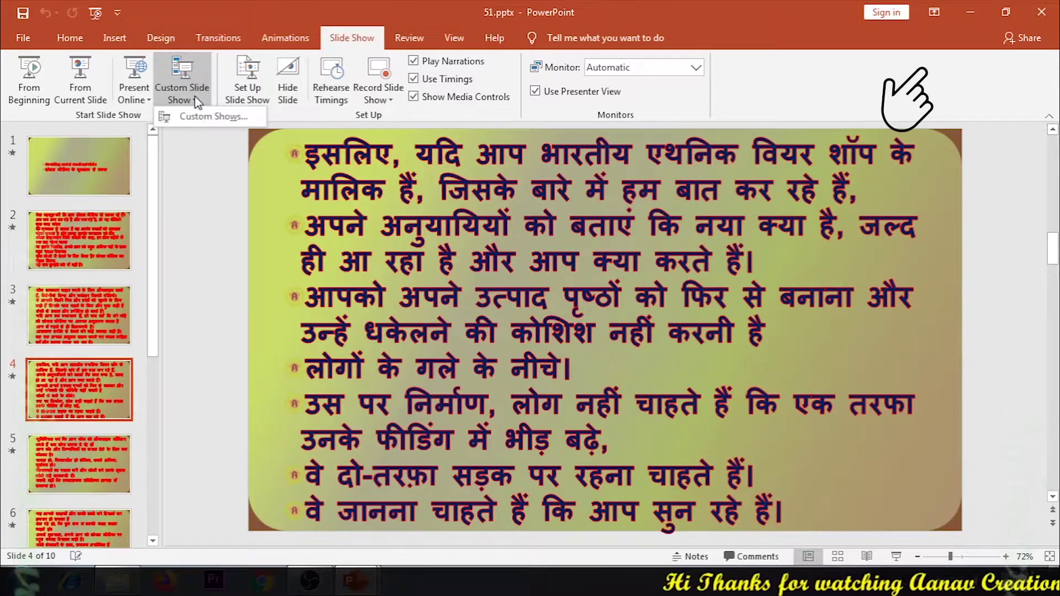
click(221, 199)
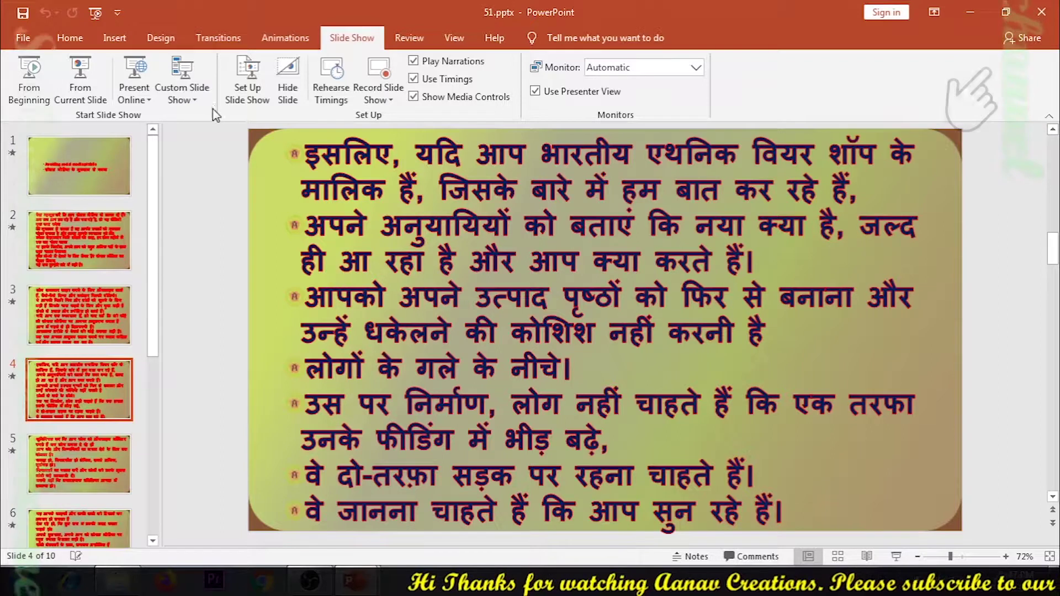
click(293, 98)
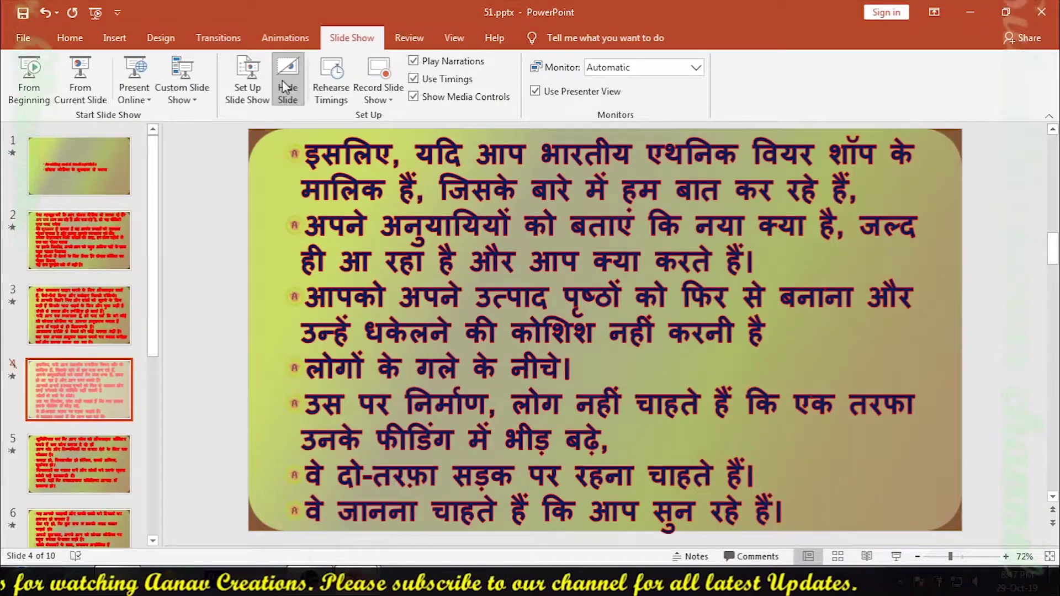
key(ctrl+z)
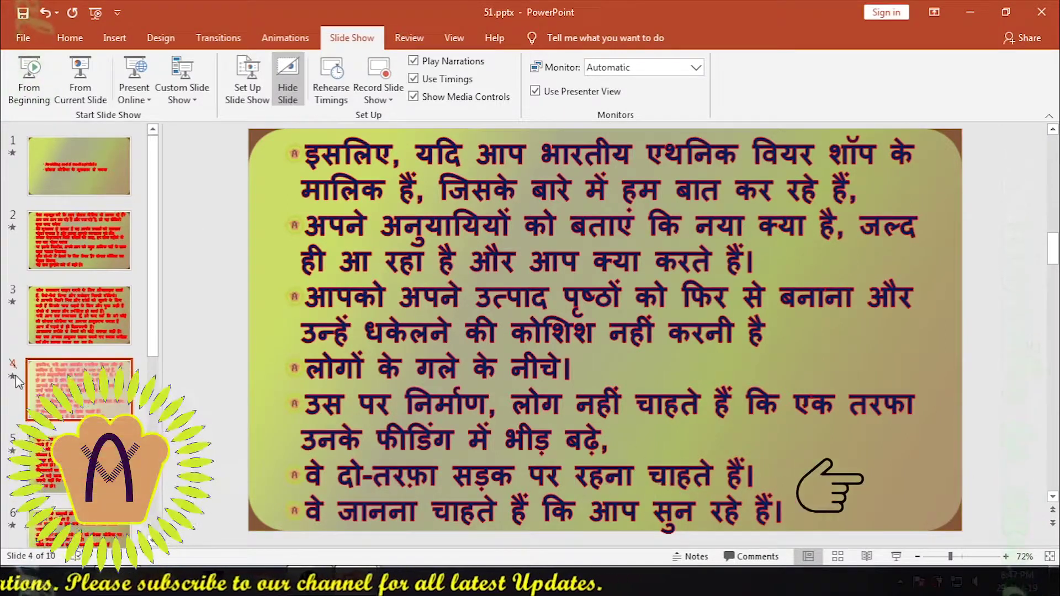
key(ctrl+z)
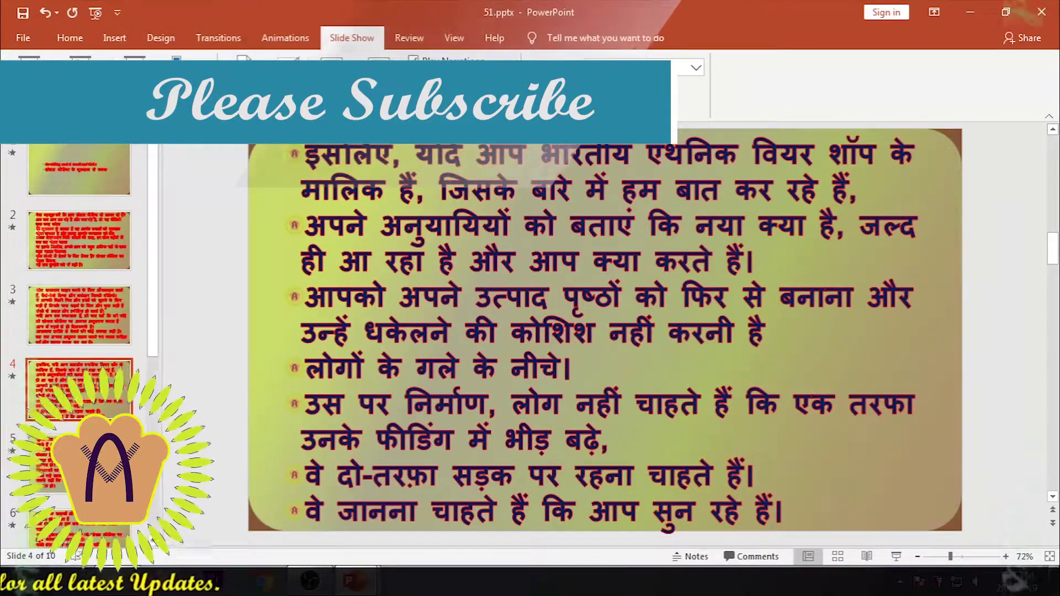
Record the slide show from the beginning, advance one slide, then stop recording.
click(332, 82)
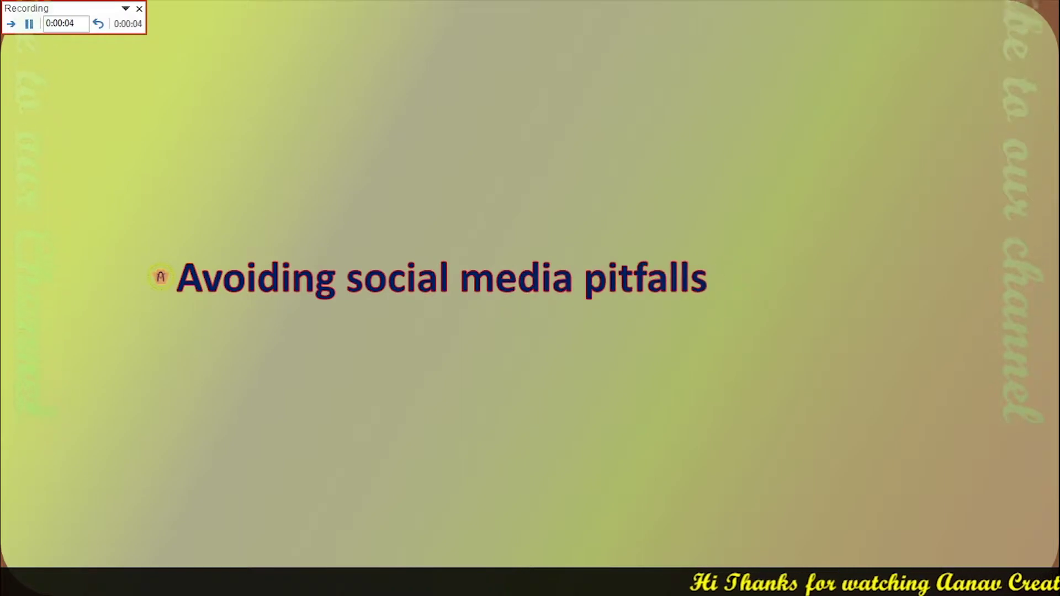
key(Right)
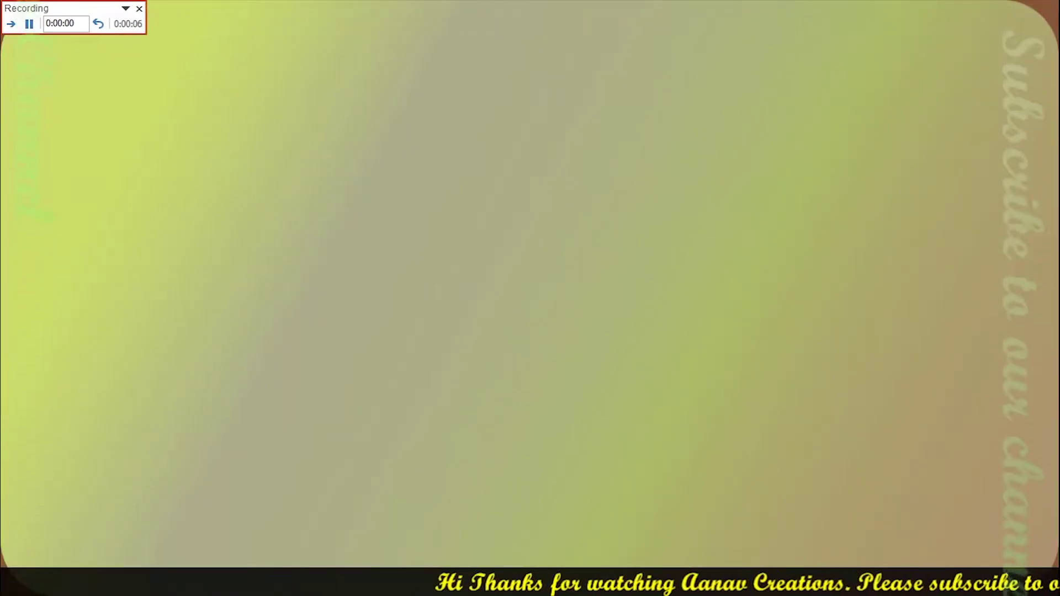
key(Escape)
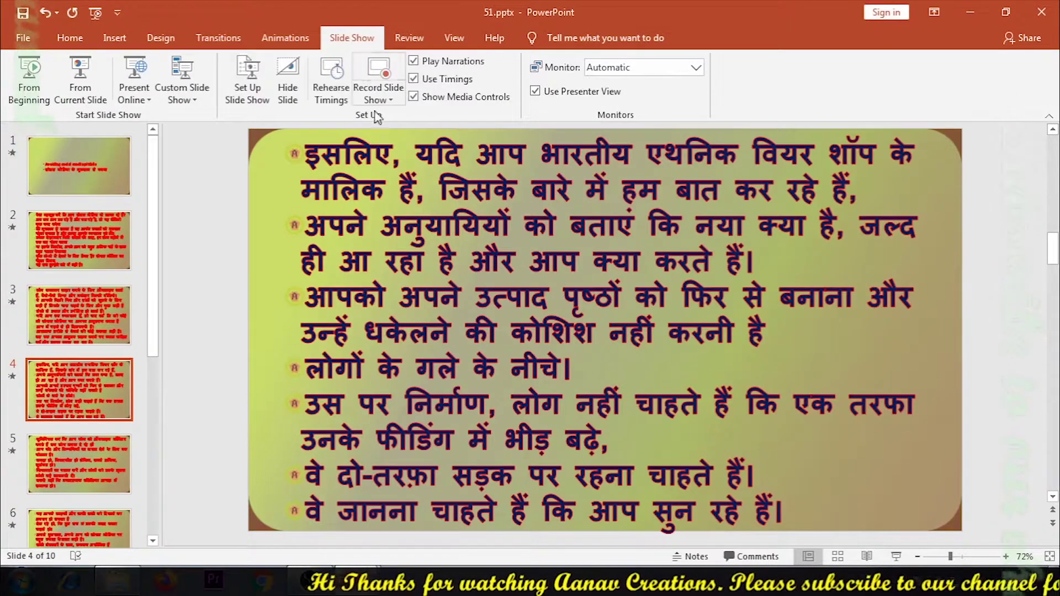
click(400, 102)
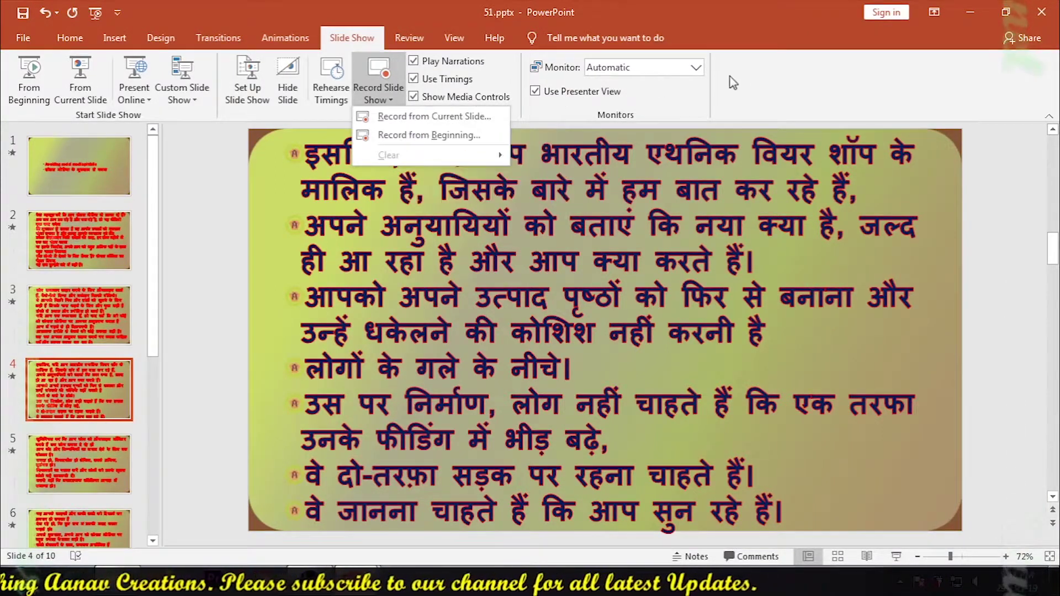
click(697, 68)
click(697, 69)
click(762, 83)
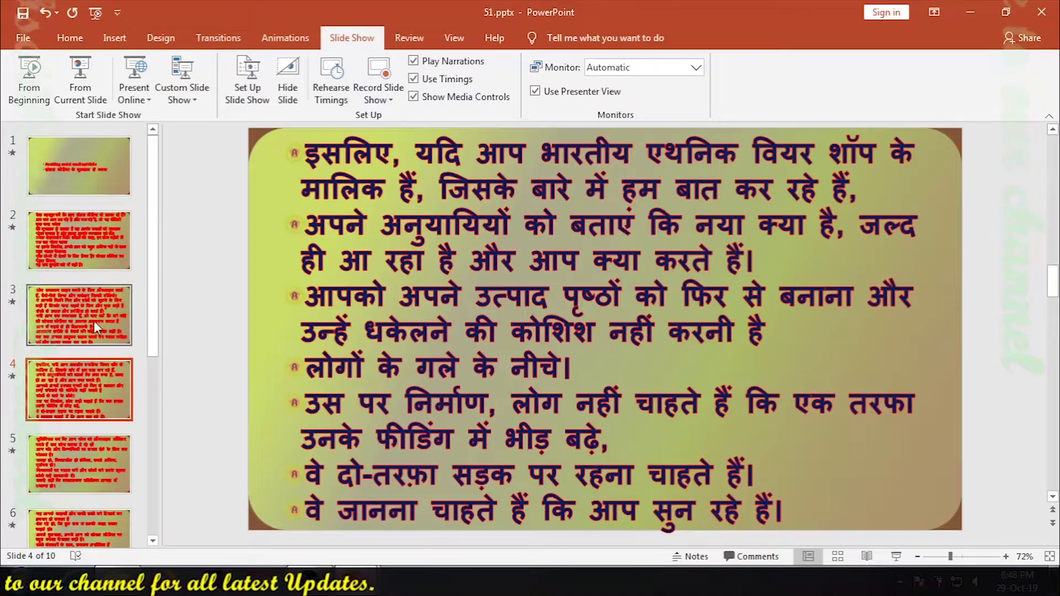
Select slide 3, then step up to slide 2 for editing.
click(16, 313)
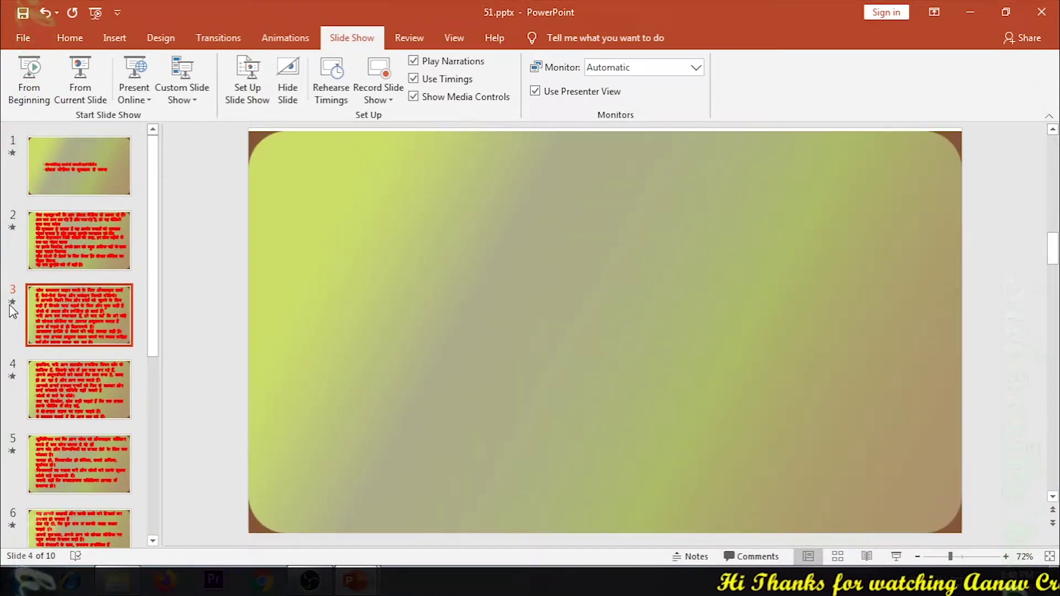
key(Up)
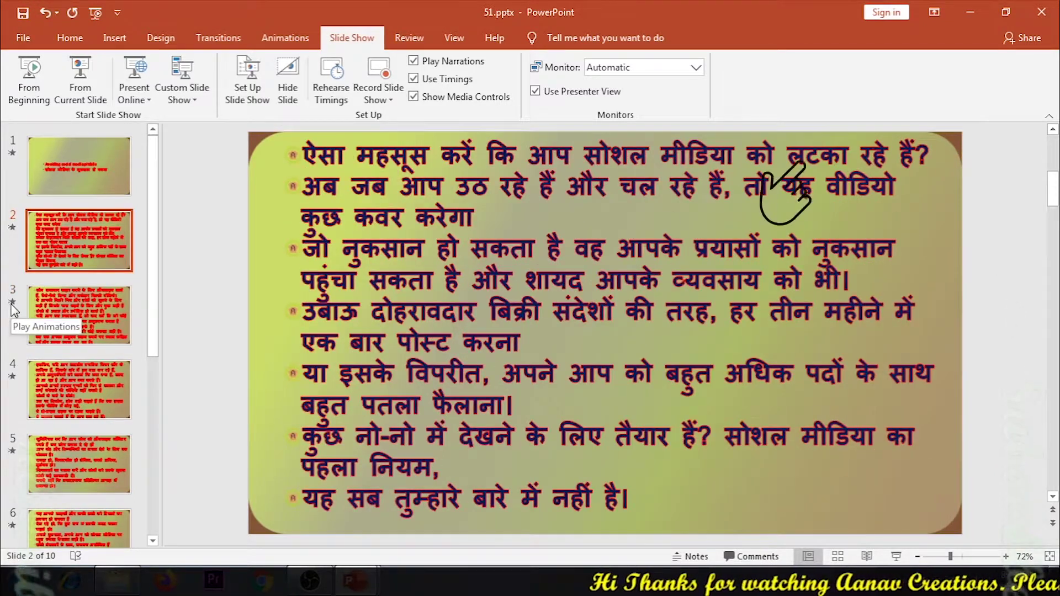